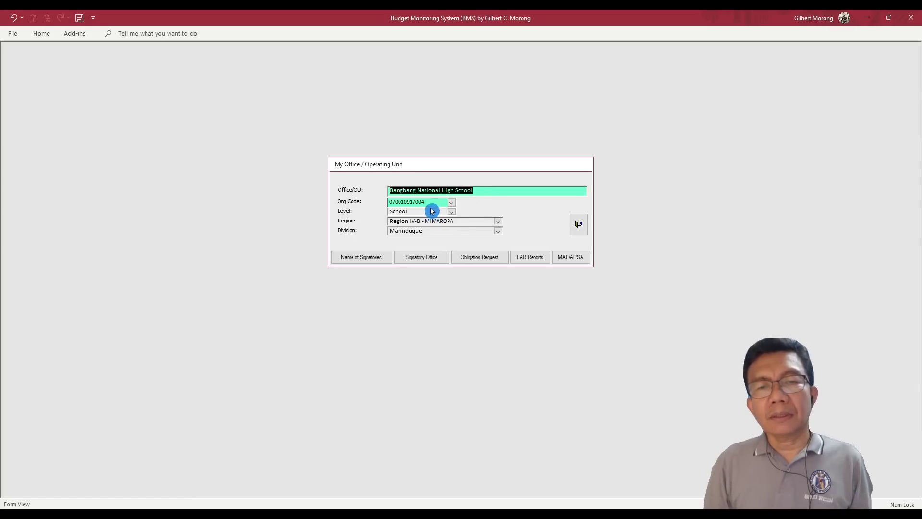
Step: Review the operating unit's office name and the full name and position entries in the Name of Signatories list
click(484, 190)
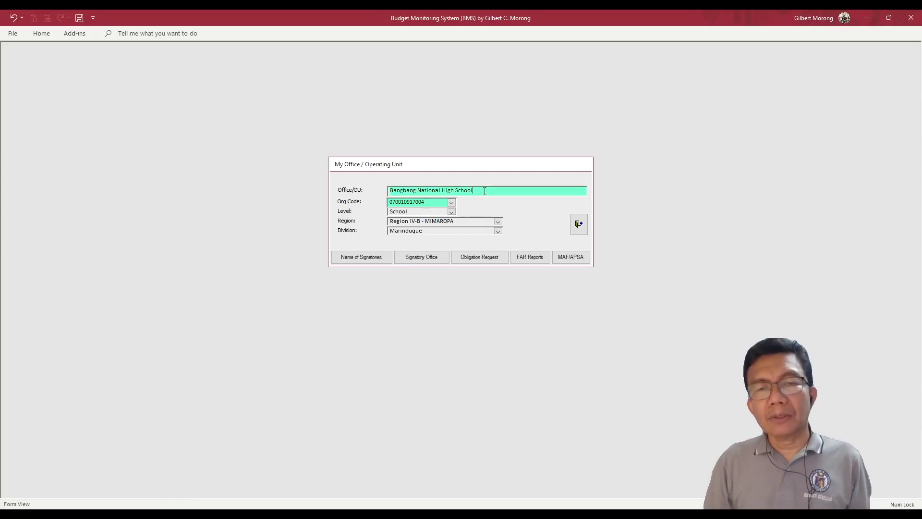
click(363, 260)
click(343, 197)
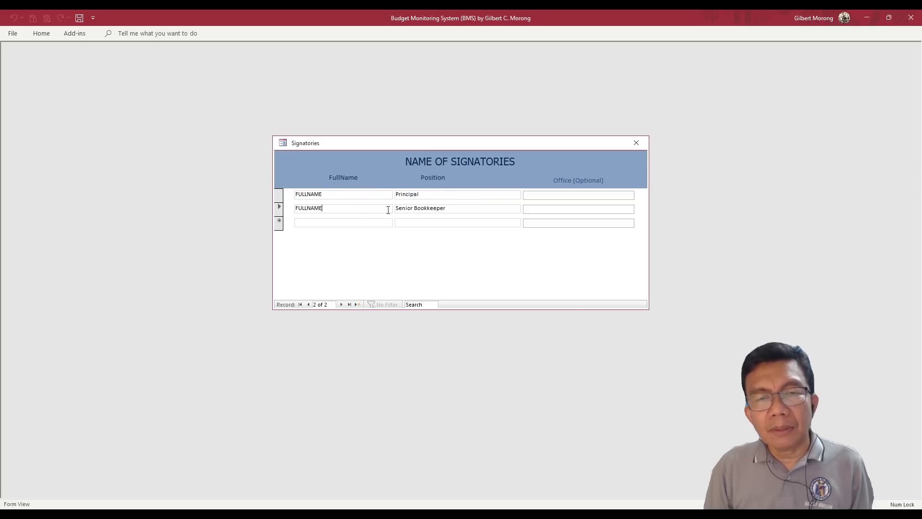
click(442, 209)
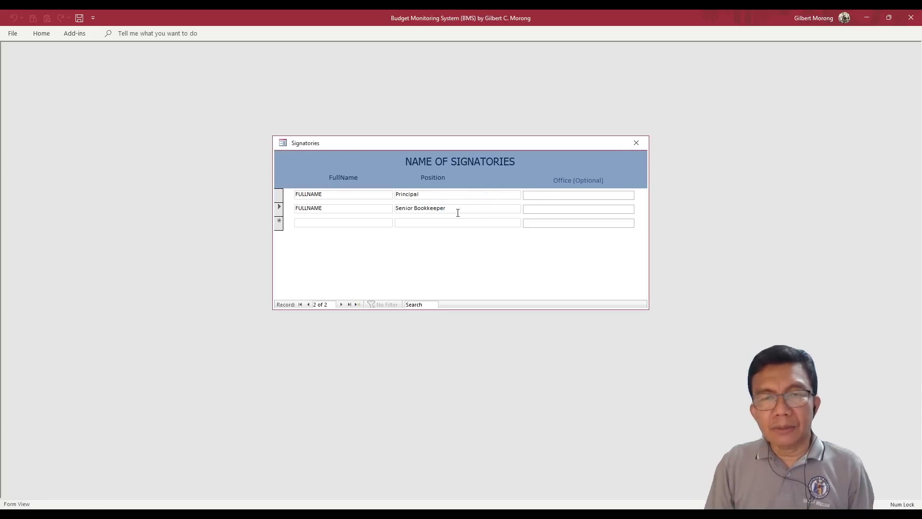
click(635, 147)
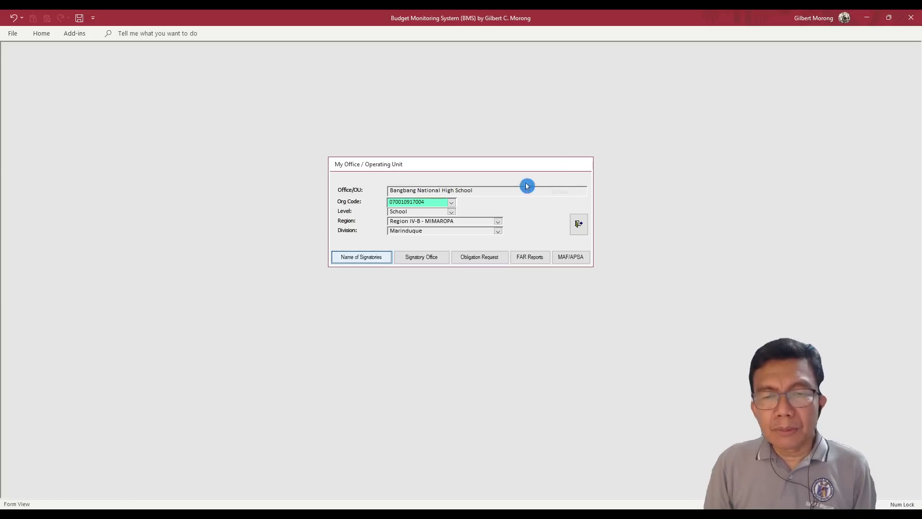
Step: Review the Box B name, designation and OIC entries for the Obligation Request and Status signatory
click(482, 262)
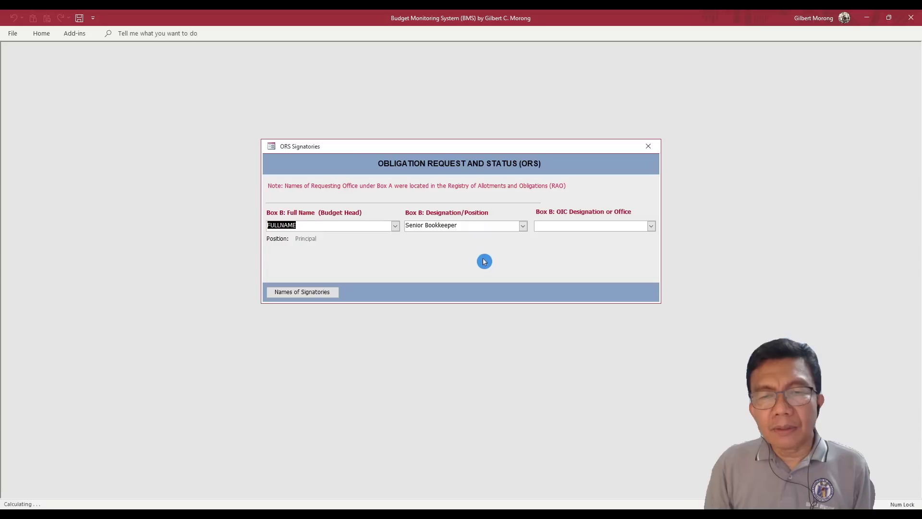
click(368, 226)
click(395, 226)
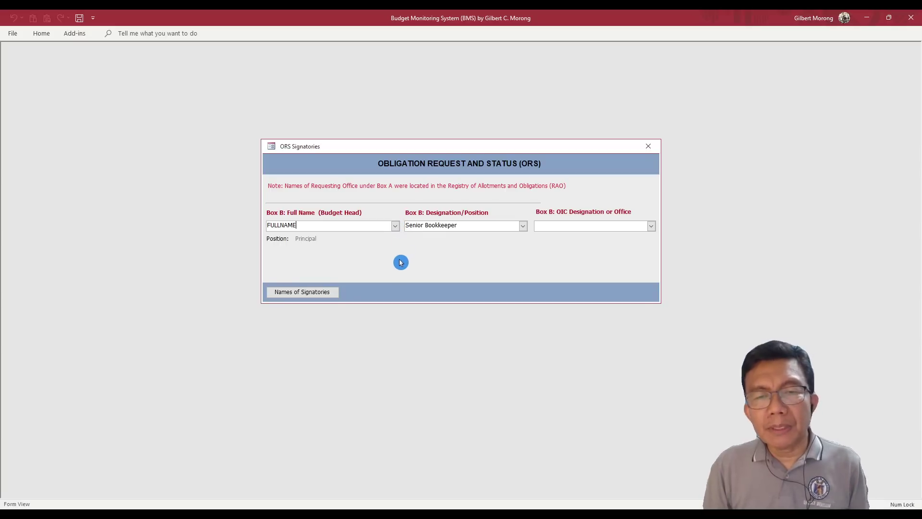
click(429, 259)
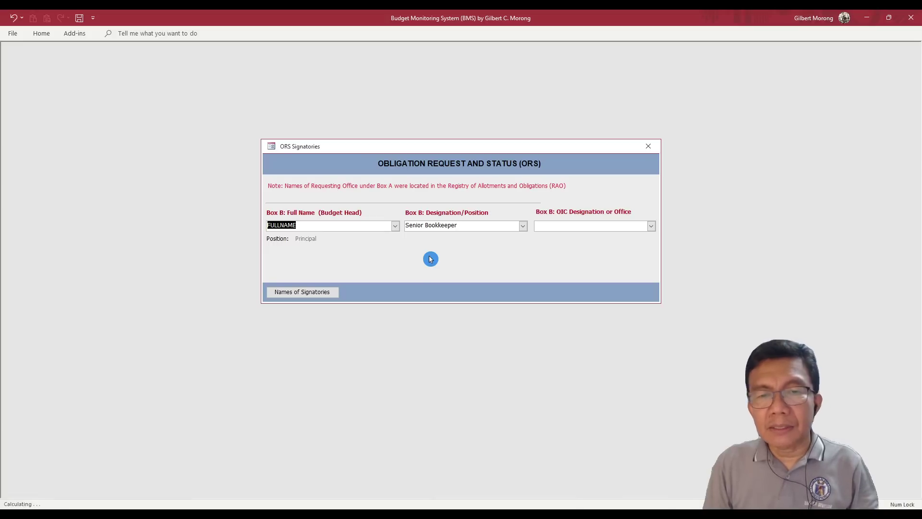
click(491, 229)
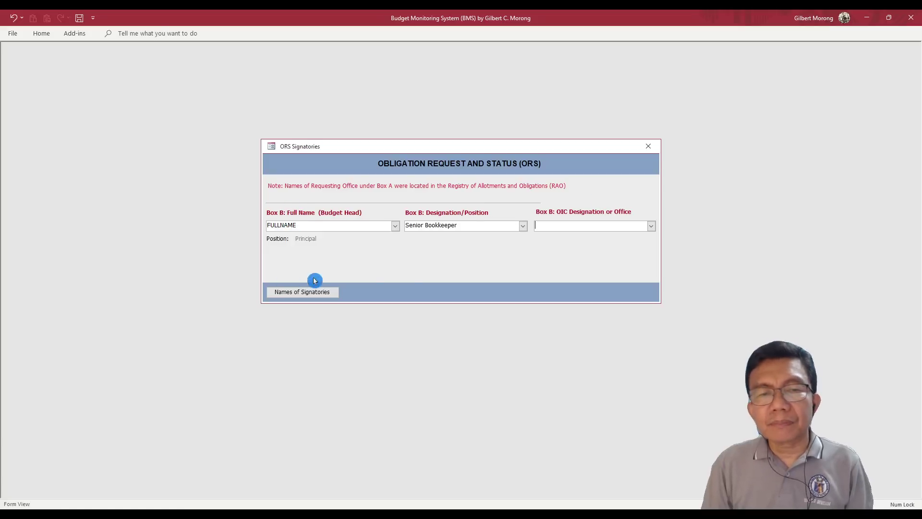
click(649, 146)
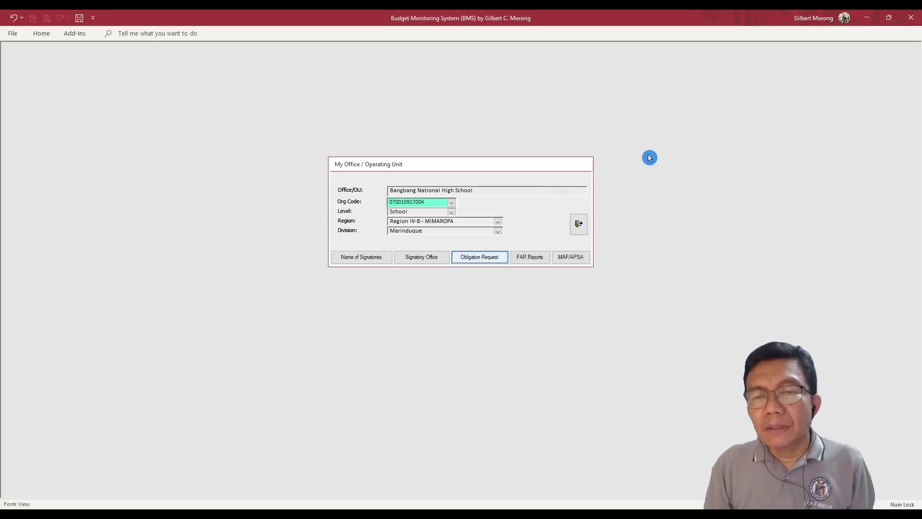
Step: Review the left signatory's Certified Correct label, name and designation for the FAR reports
click(529, 260)
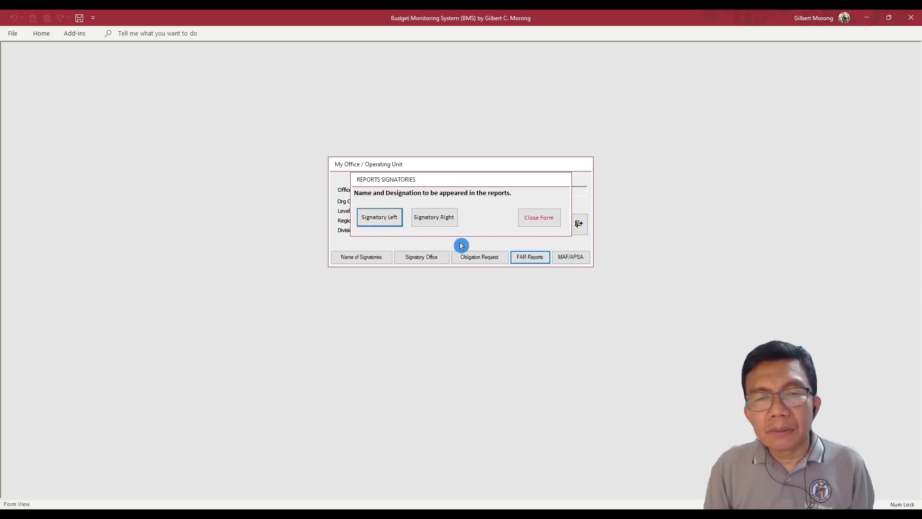
click(380, 220)
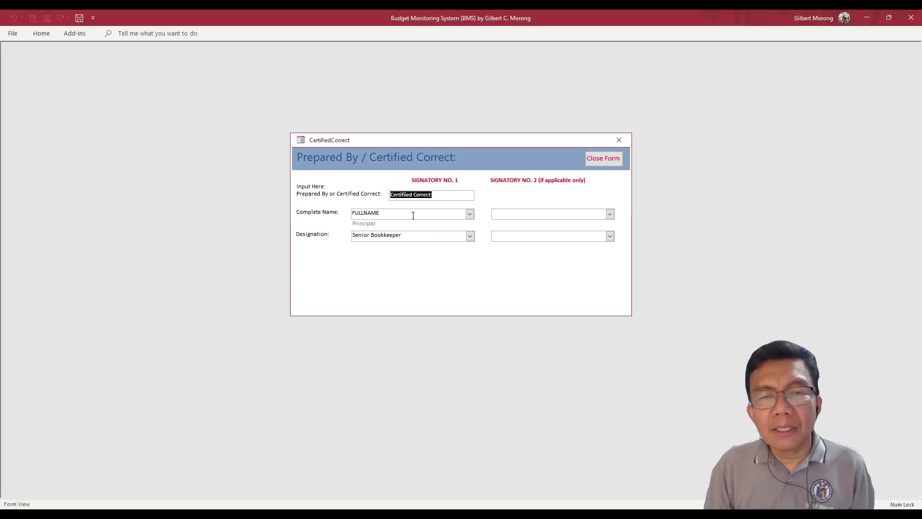
click(470, 219)
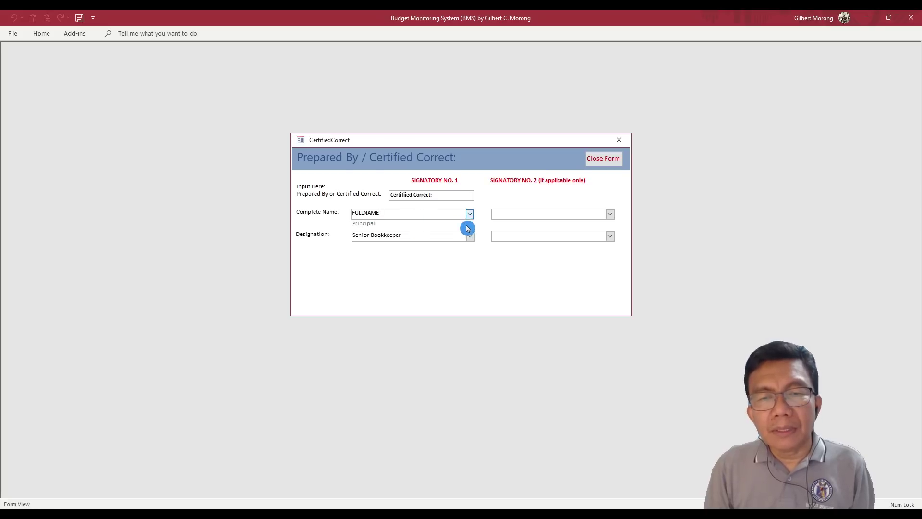
click(470, 240)
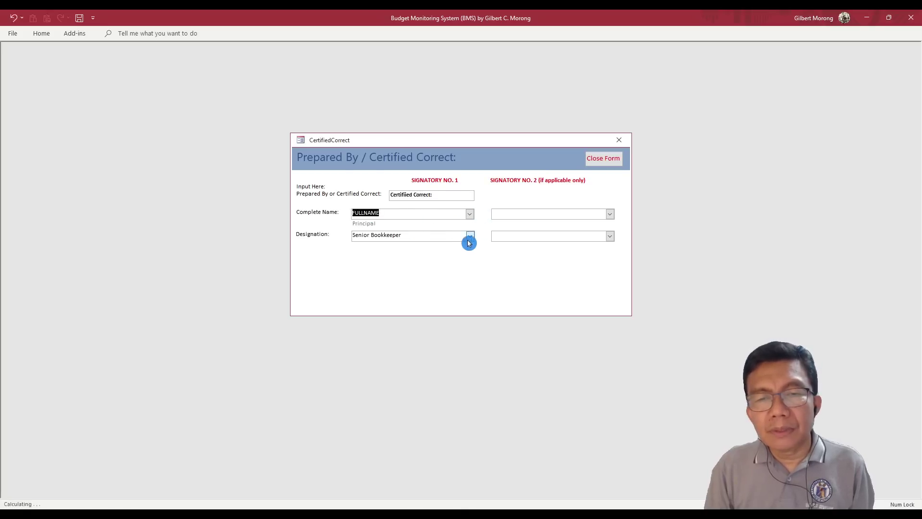
click(475, 241)
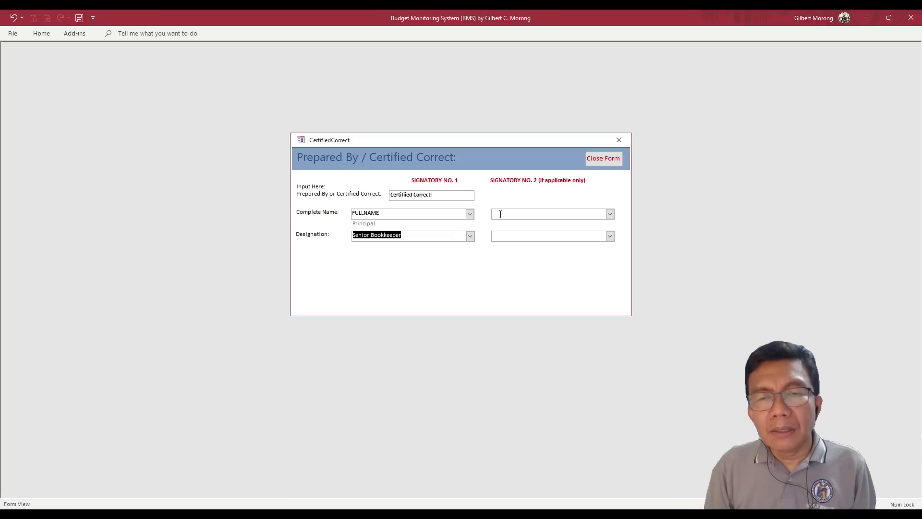
click(600, 160)
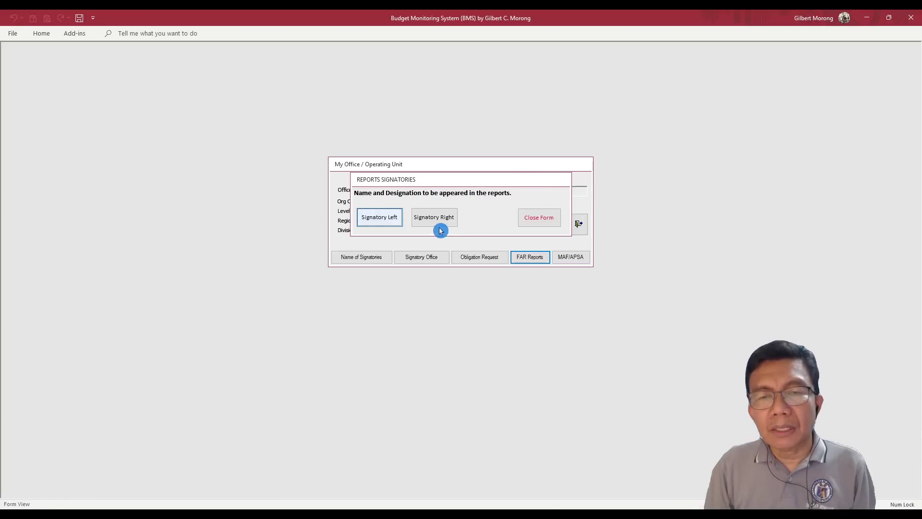
Step: Review the right signatory's approval label, name and designation for the FAR reports, and close the report signatories
click(438, 225)
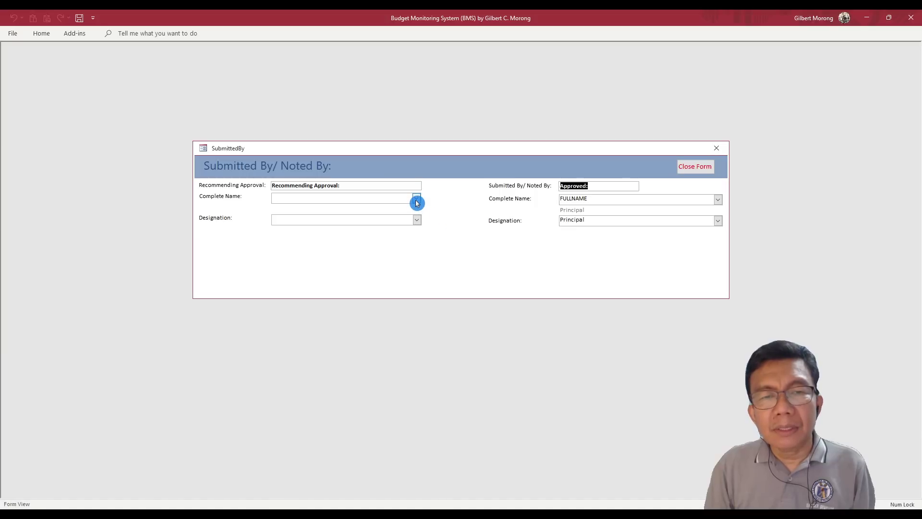
click(594, 199)
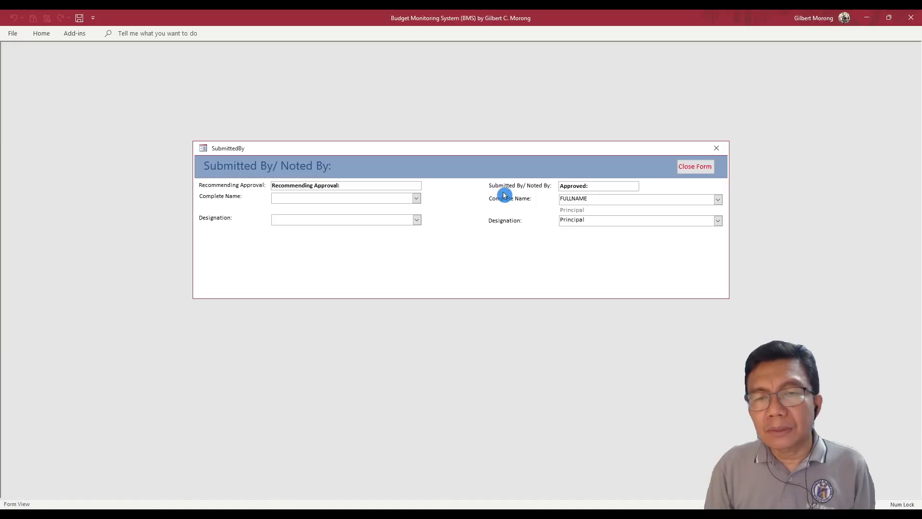
click(577, 227)
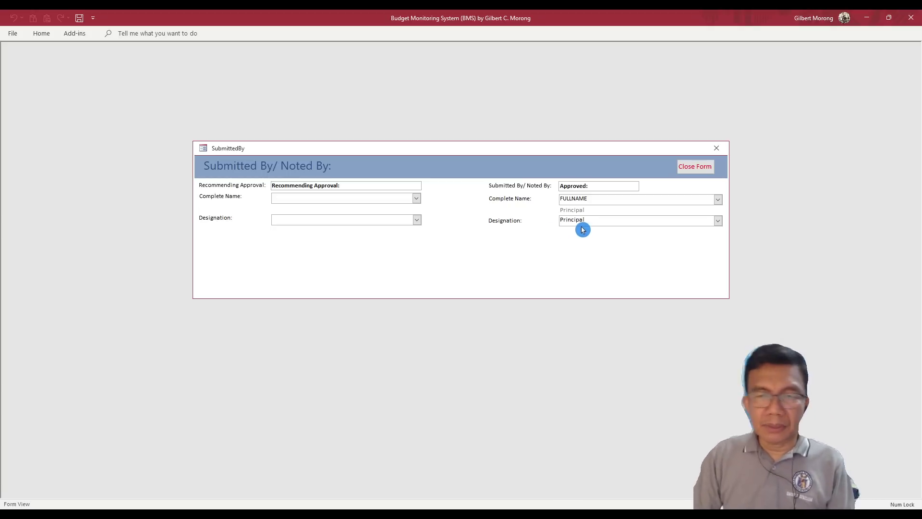
click(623, 217)
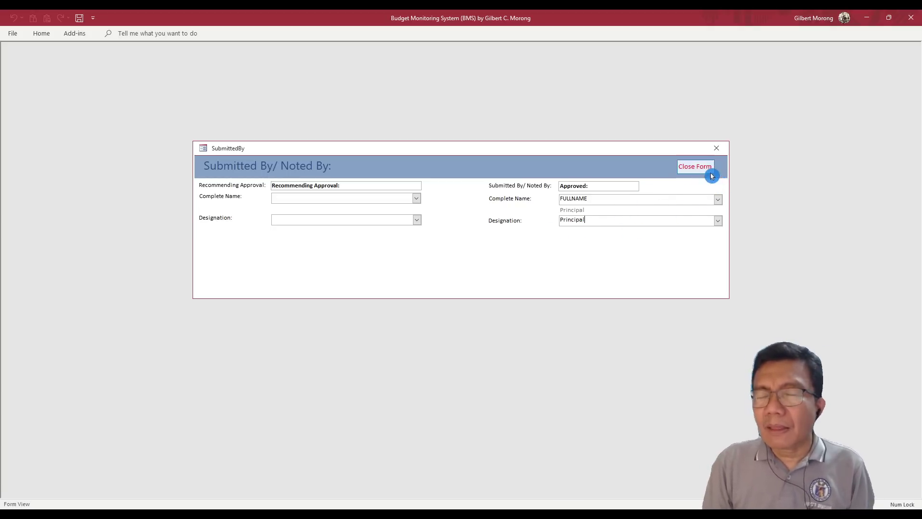
click(687, 169)
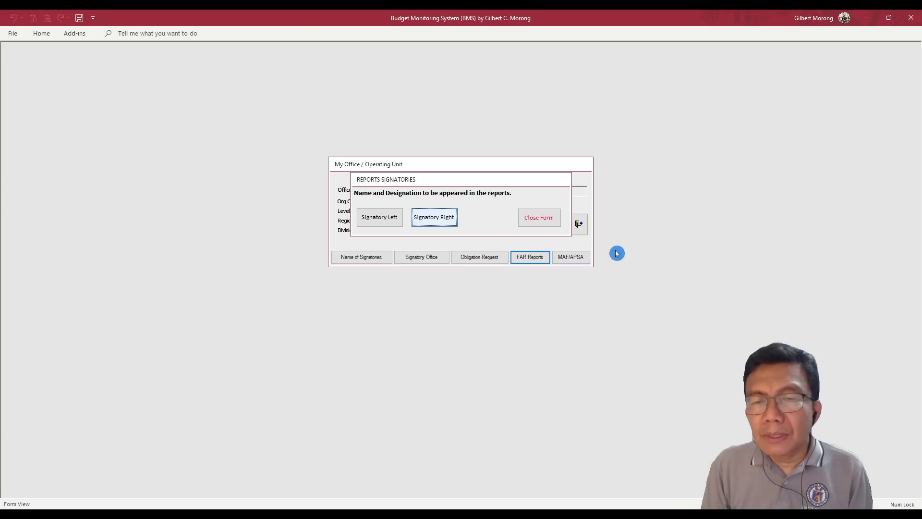
click(533, 218)
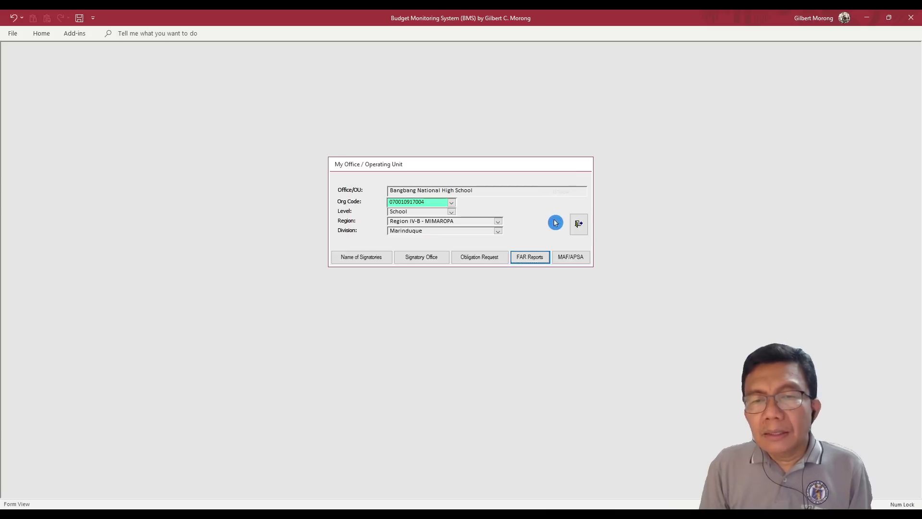
Step: Review the Prepared By, Approved by and Recommended by signatories of the Modification Advice Form (MAF)
click(575, 263)
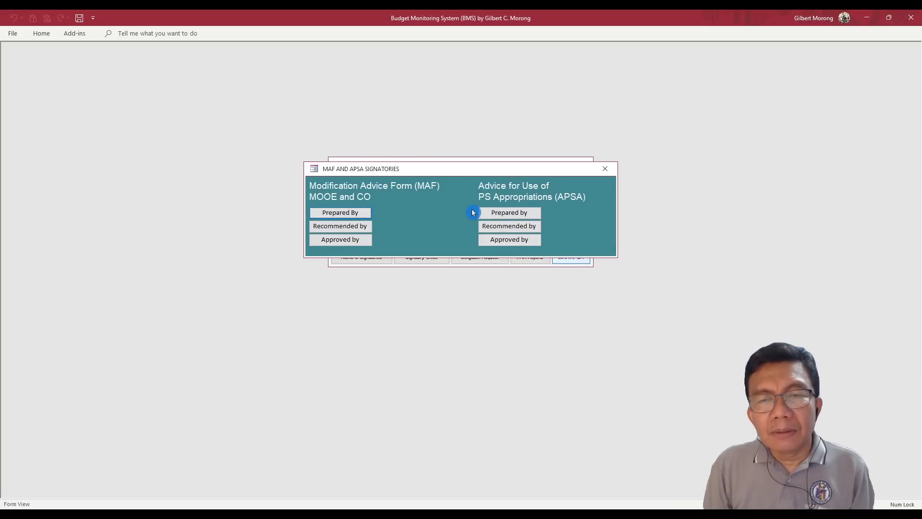
click(340, 213)
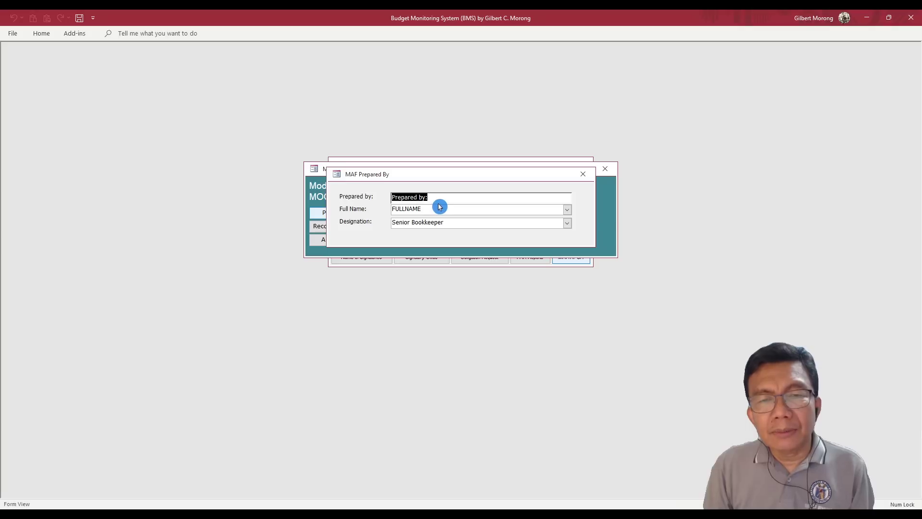
click(582, 173)
click(349, 241)
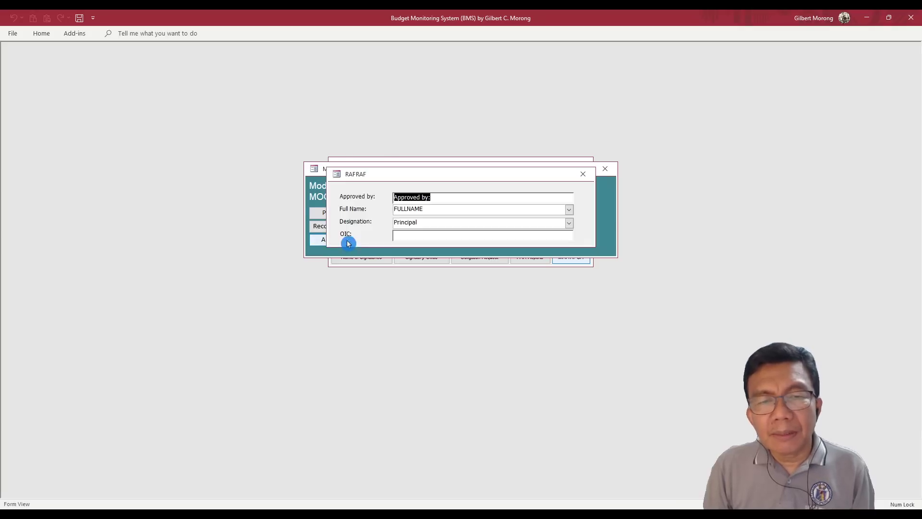
click(431, 224)
click(445, 217)
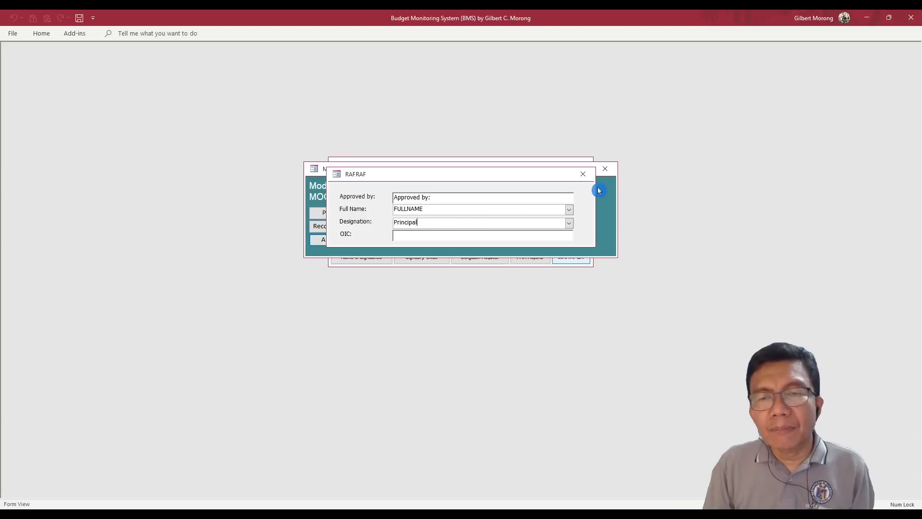
click(583, 178)
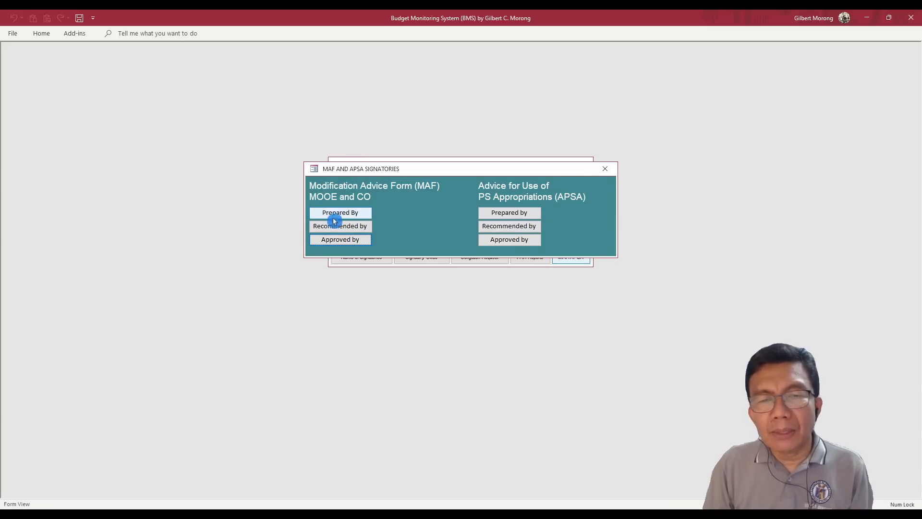
click(333, 226)
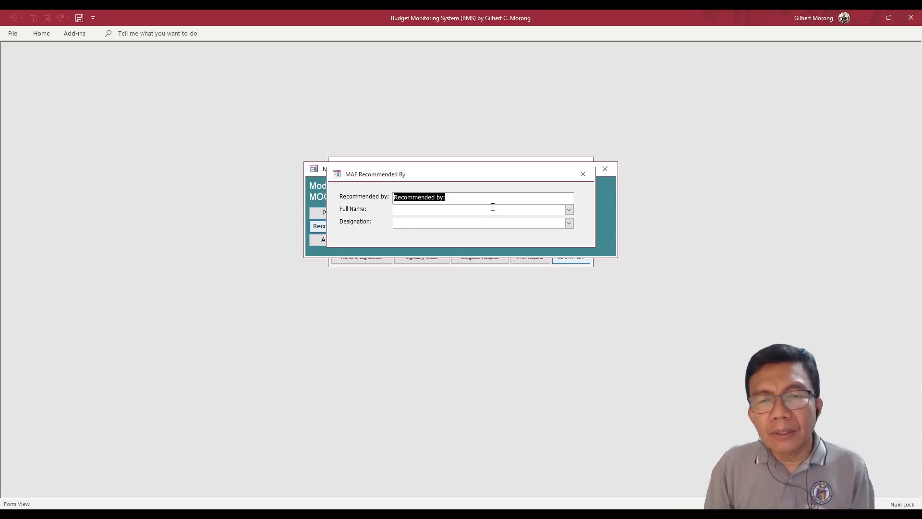
click(583, 174)
Step: Review the Prepared by and Approved by signatories for the APSA, and close the MAF and APSA signatories
click(504, 209)
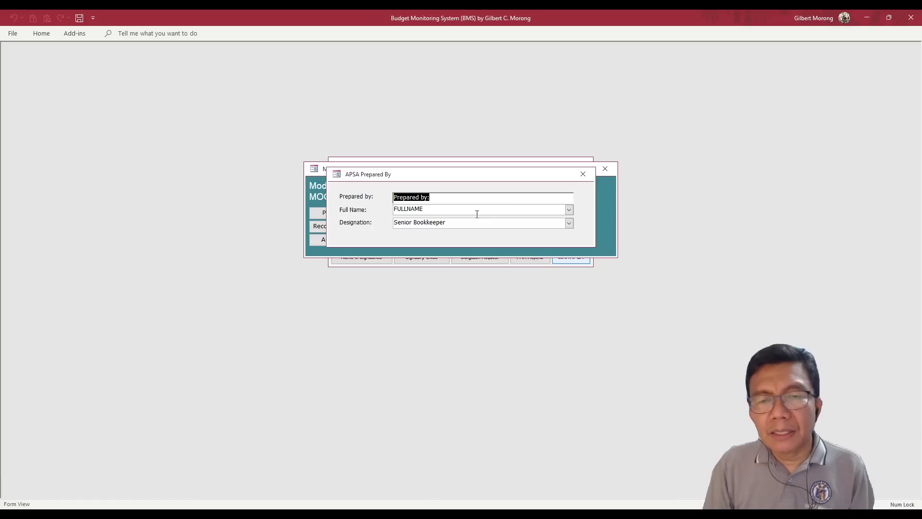
click(583, 174)
click(510, 241)
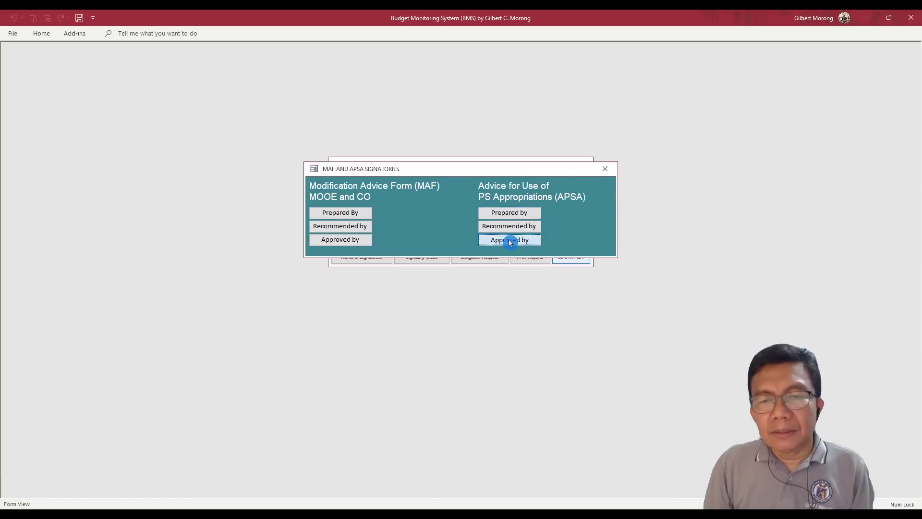
click(557, 222)
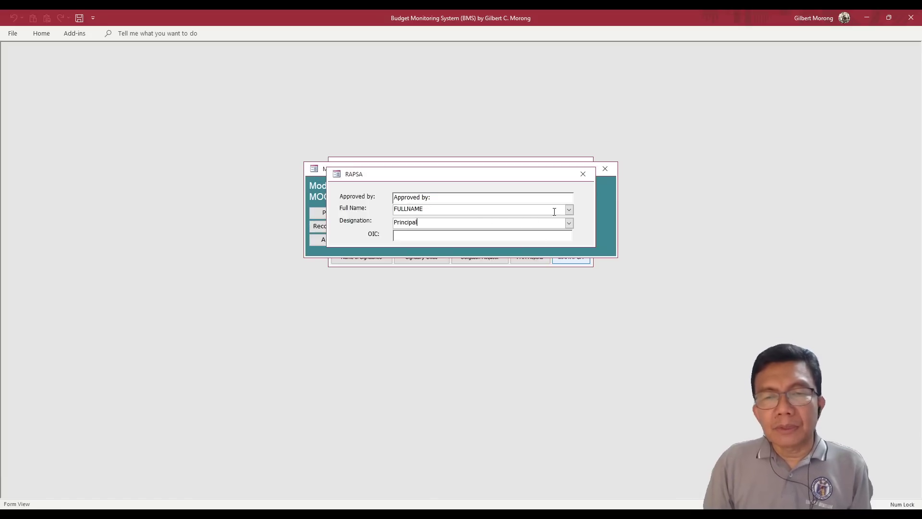
click(586, 179)
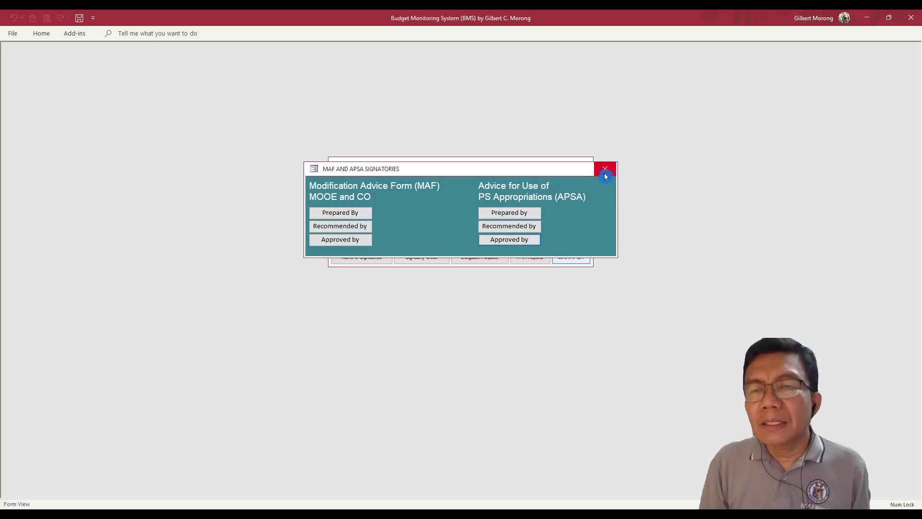
click(605, 174)
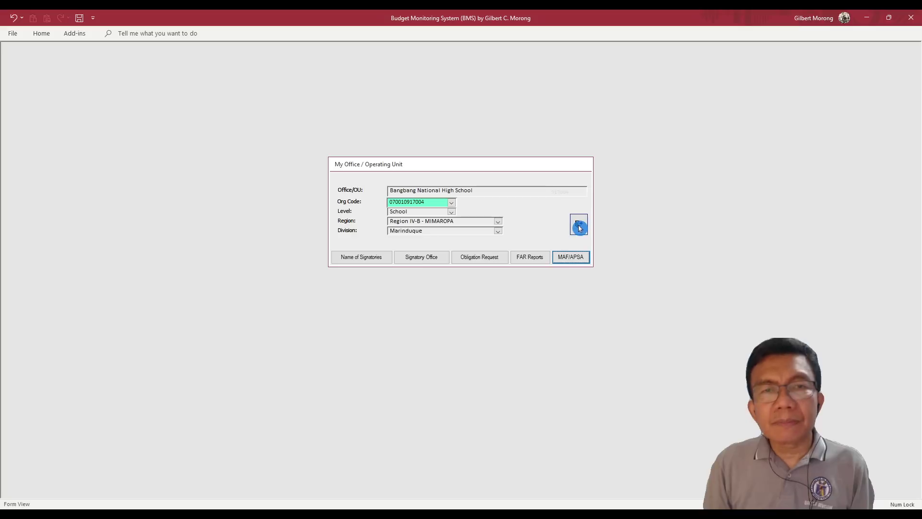
Step: Close the My Office / Operating Unit form and return to the BMS main menu
click(579, 224)
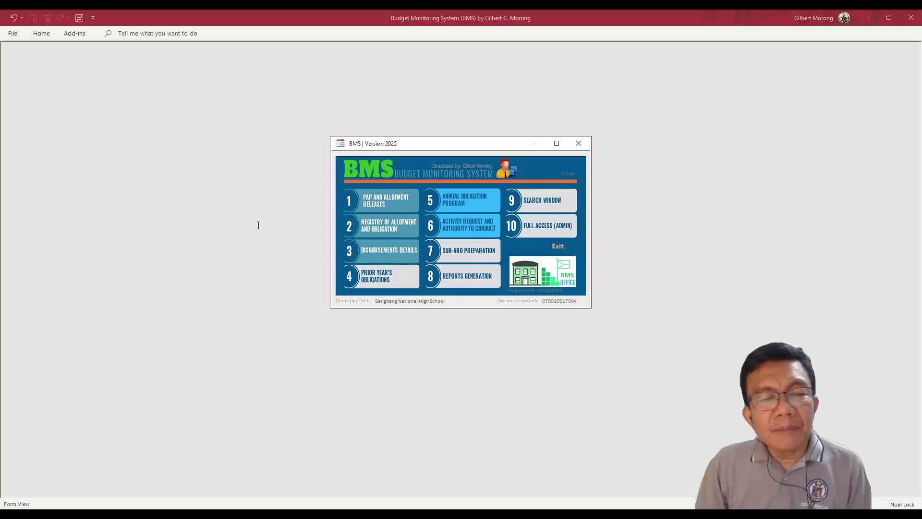
click(299, 233)
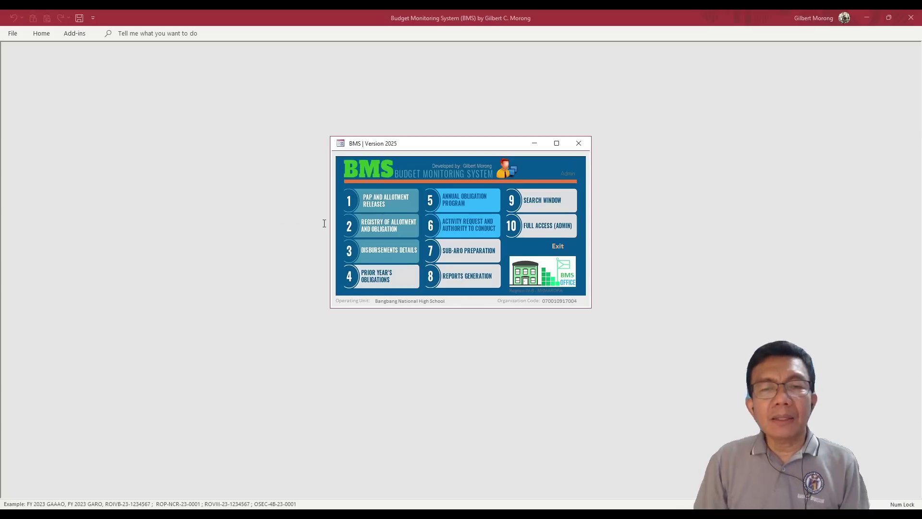
click(371, 230)
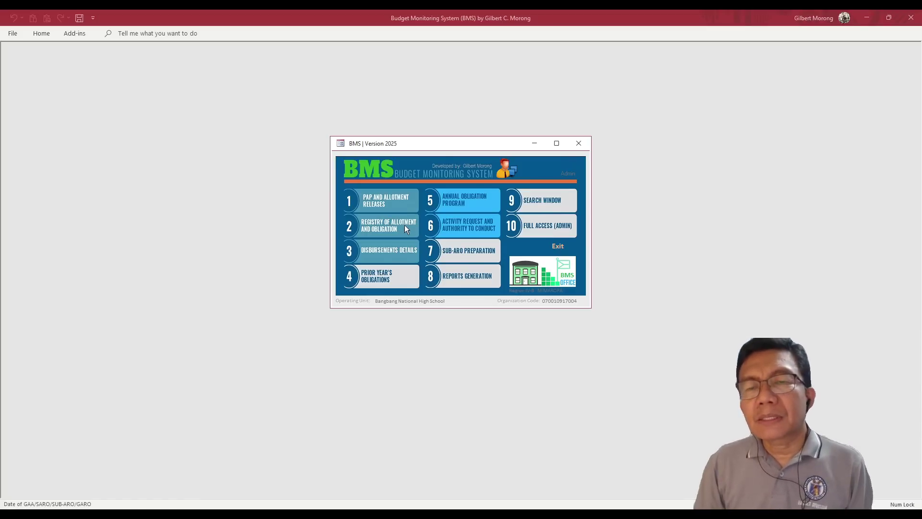
click(557, 229)
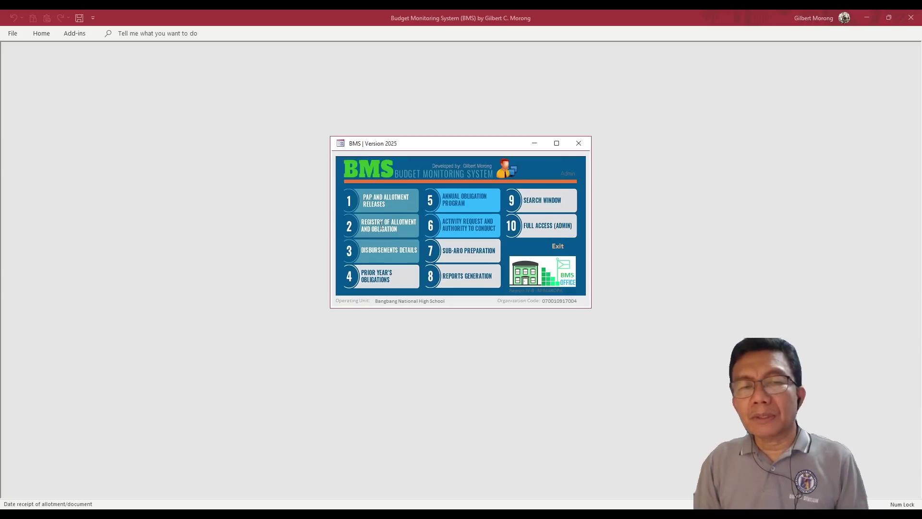
click(303, 231)
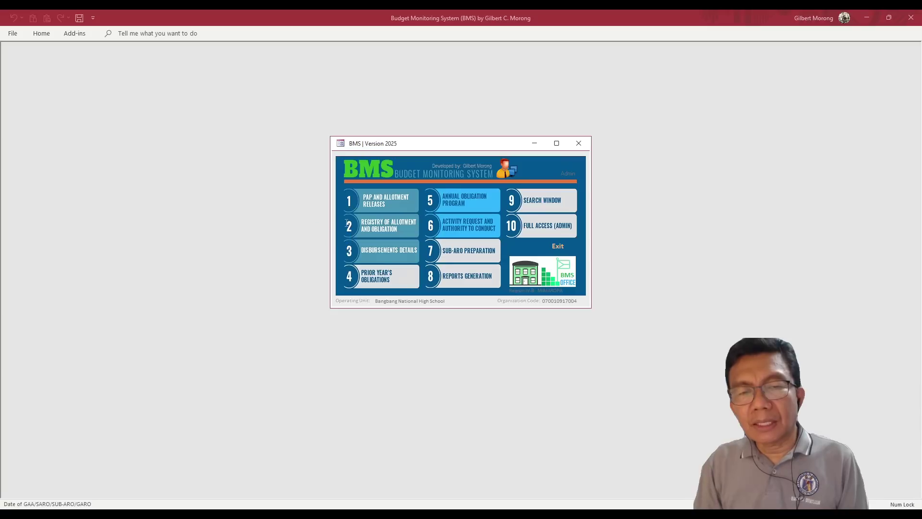
click(664, 103)
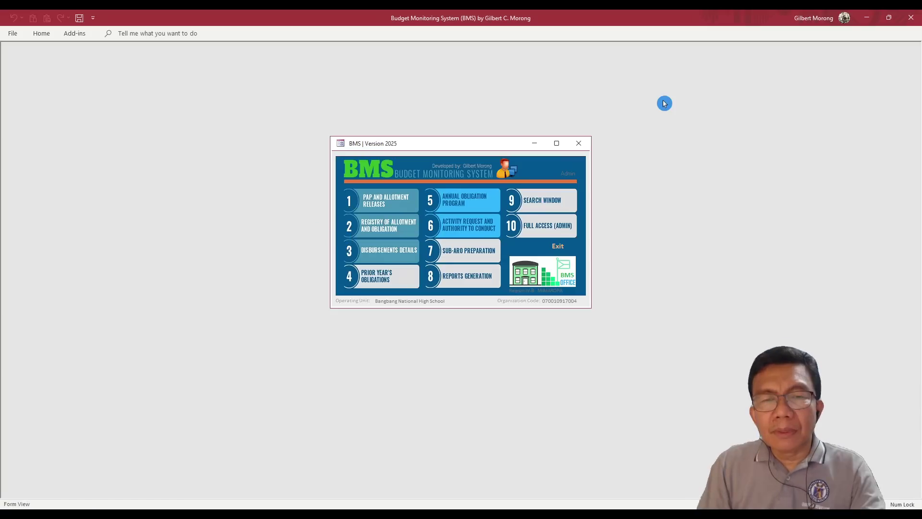
click(505, 182)
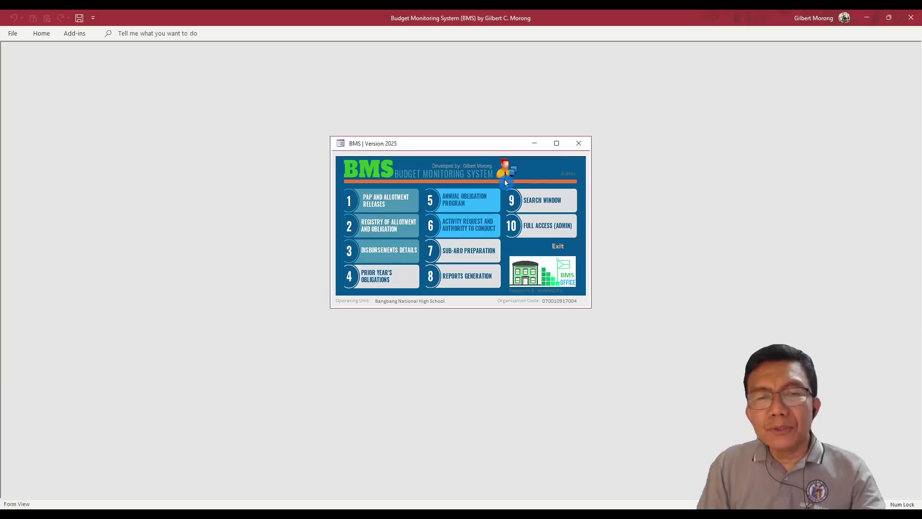
Step: Review the transaction types in the Registry of Allotment and Obligation, especially Special Allotment Release Order (SARO), and return to the main menu
click(379, 229)
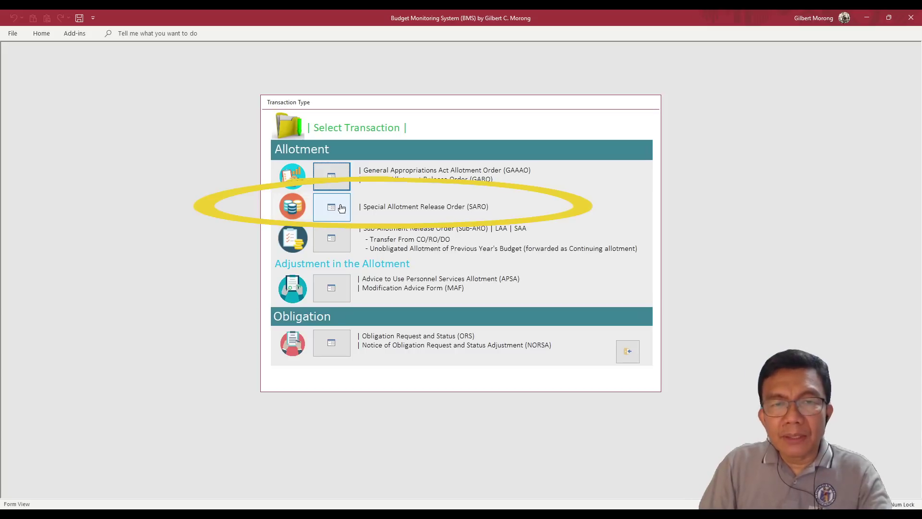
click(391, 199)
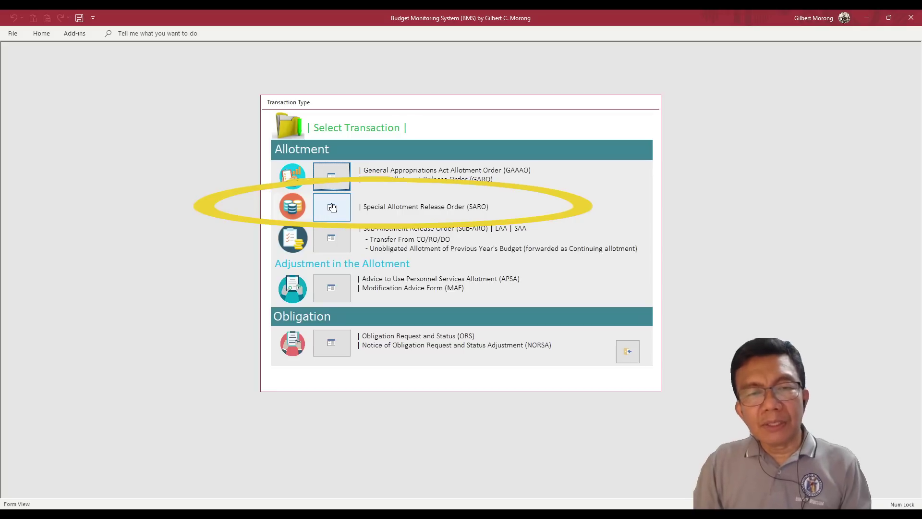
click(407, 204)
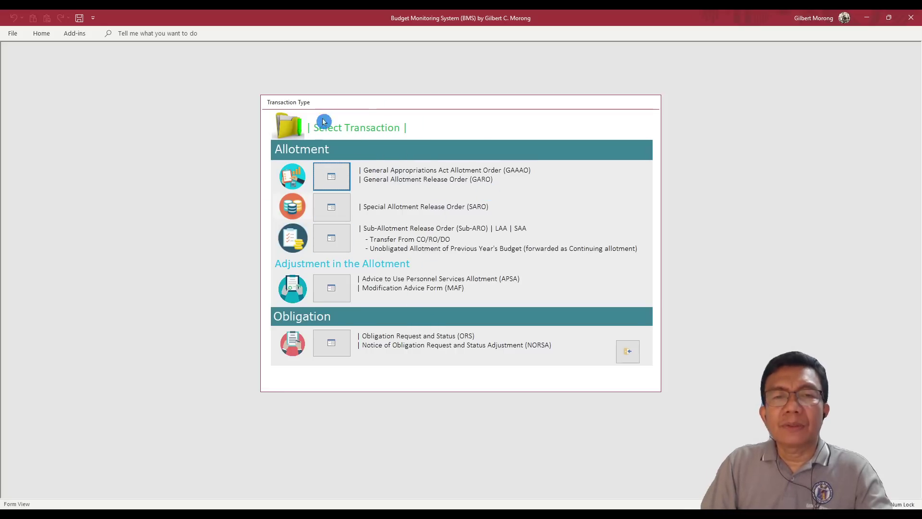
click(624, 355)
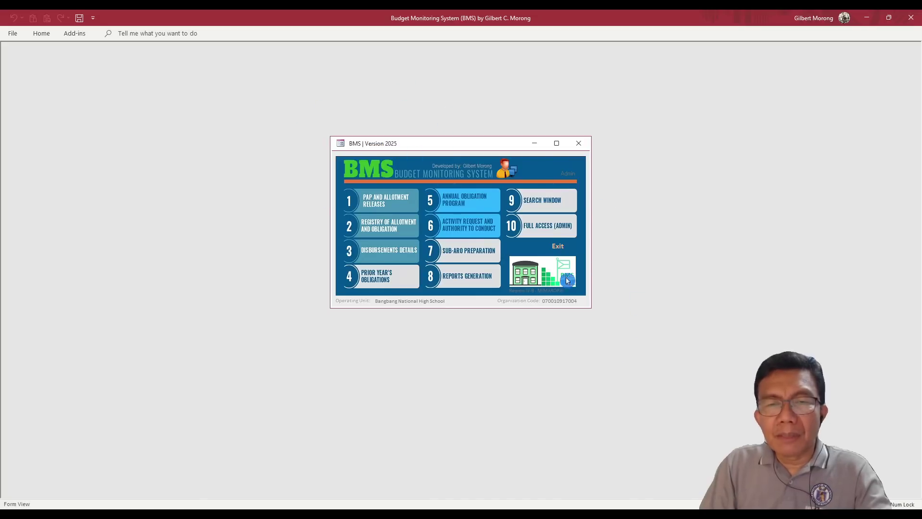
Step: Reopen the Registry of Allotment and Obligation, view the GAAAO/GARO data entry form, and close that form
click(381, 232)
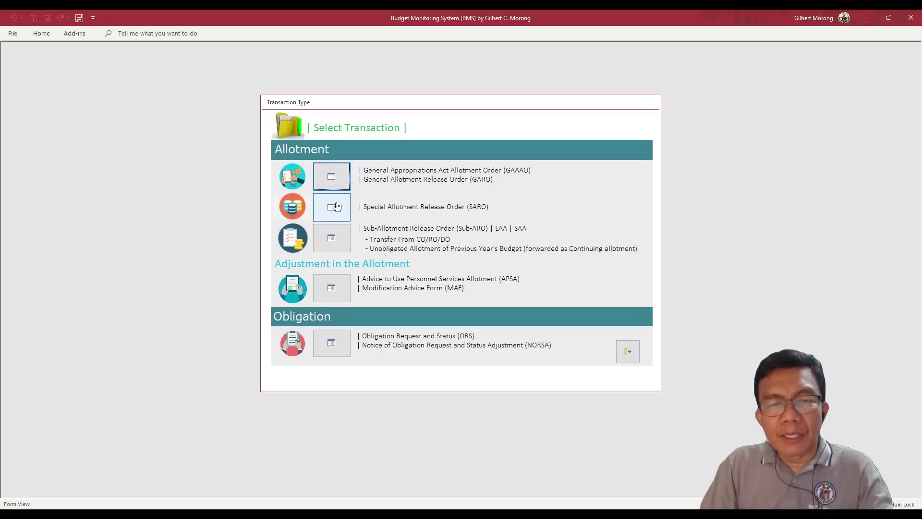
click(454, 181)
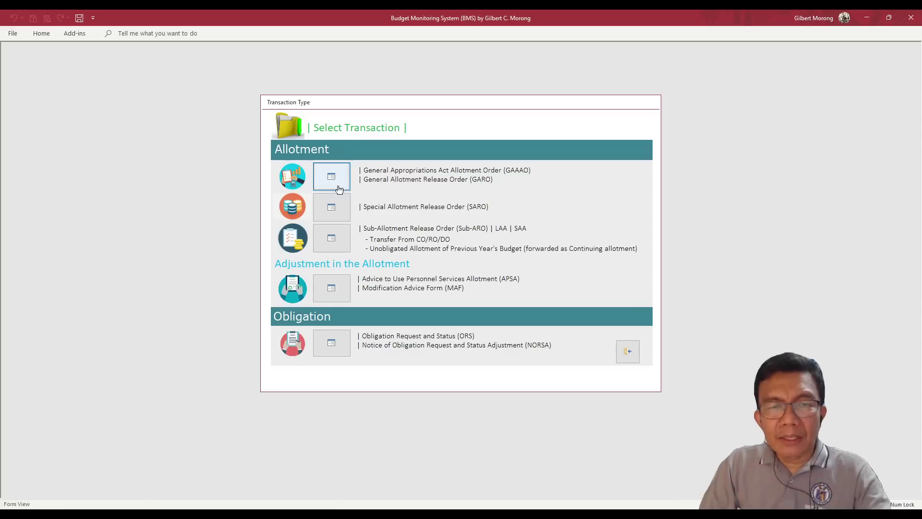
click(338, 319)
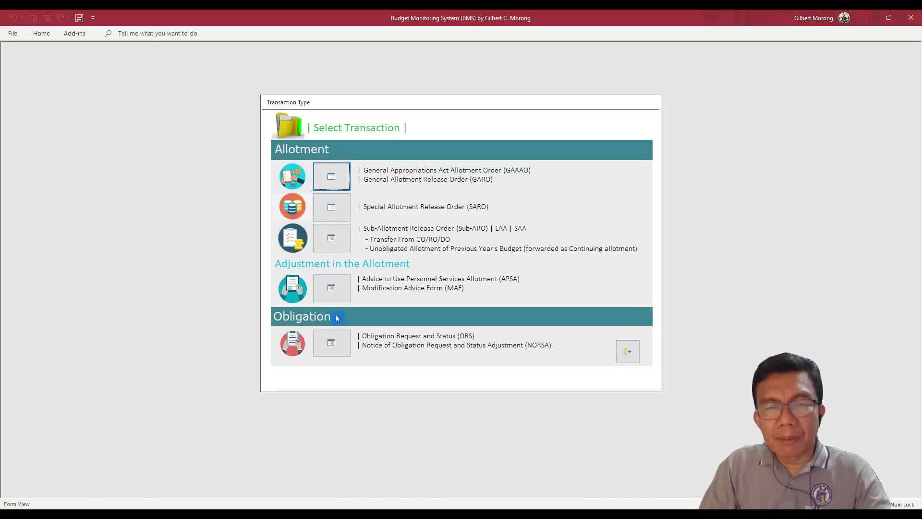
click(368, 199)
click(358, 239)
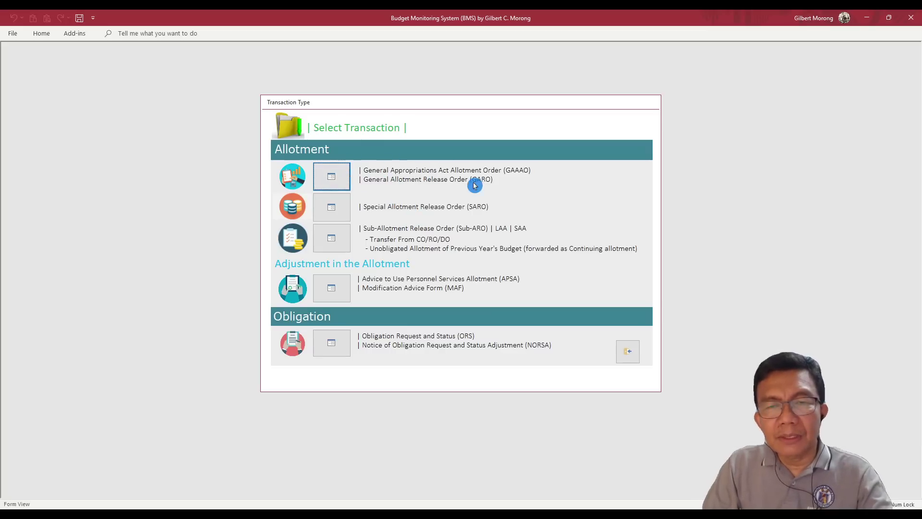
click(337, 176)
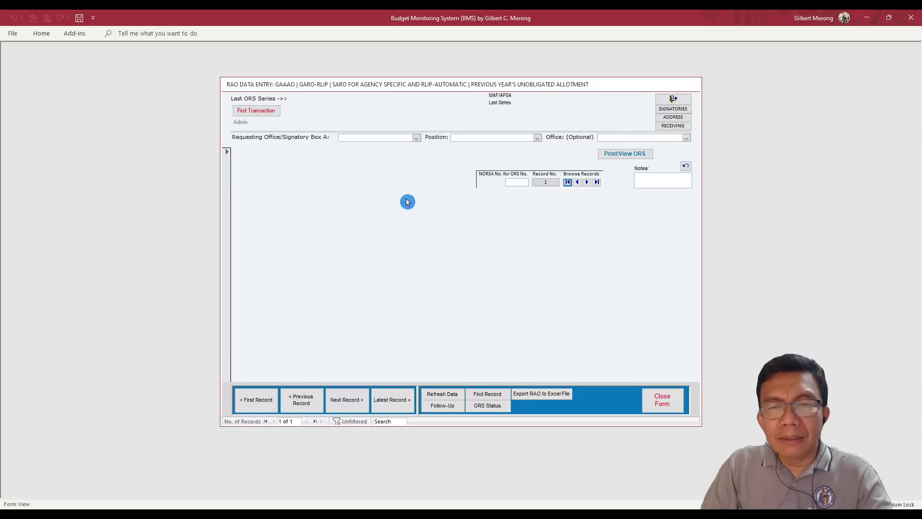
click(653, 399)
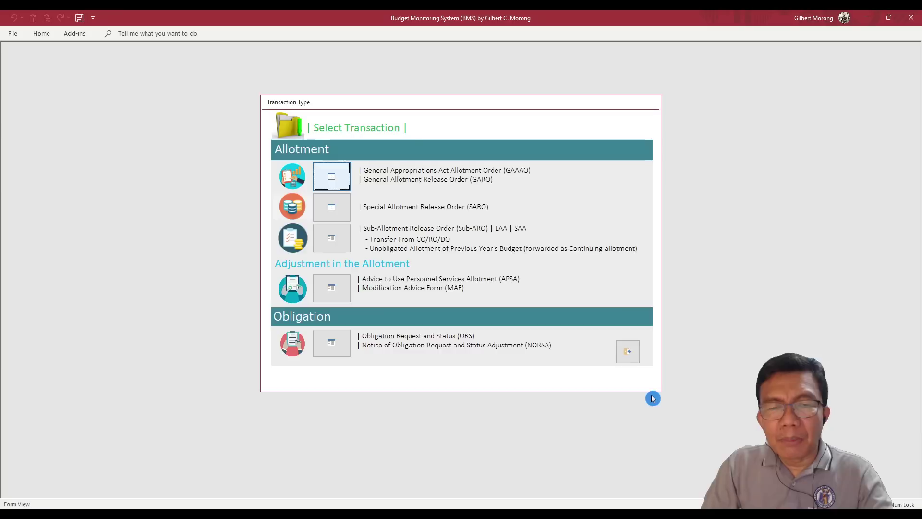
Step: Compare the ORS/NORSA data entry form with the GAAAO/GARO form, closing each one after viewing it
click(332, 349)
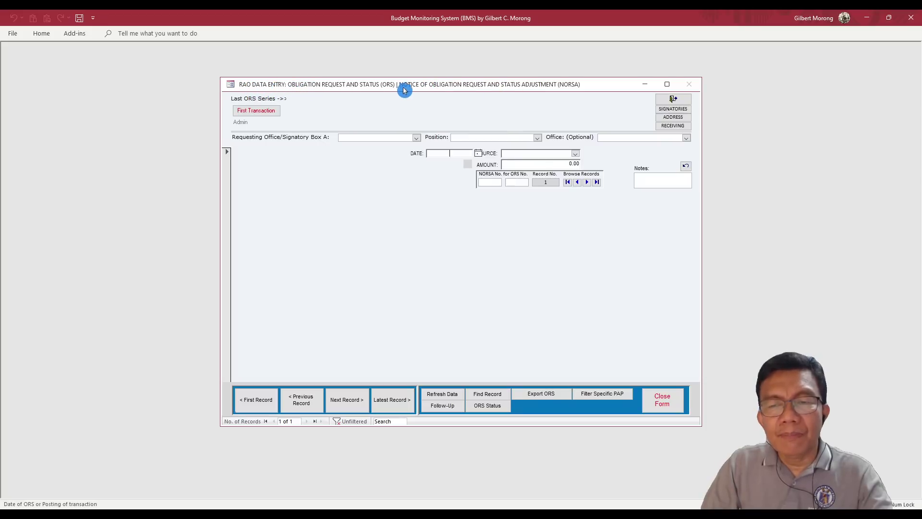
click(655, 400)
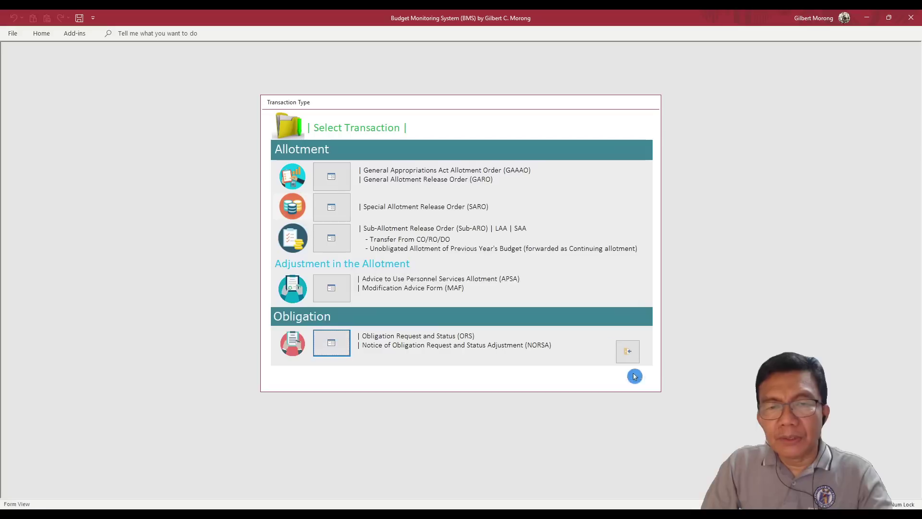
click(331, 177)
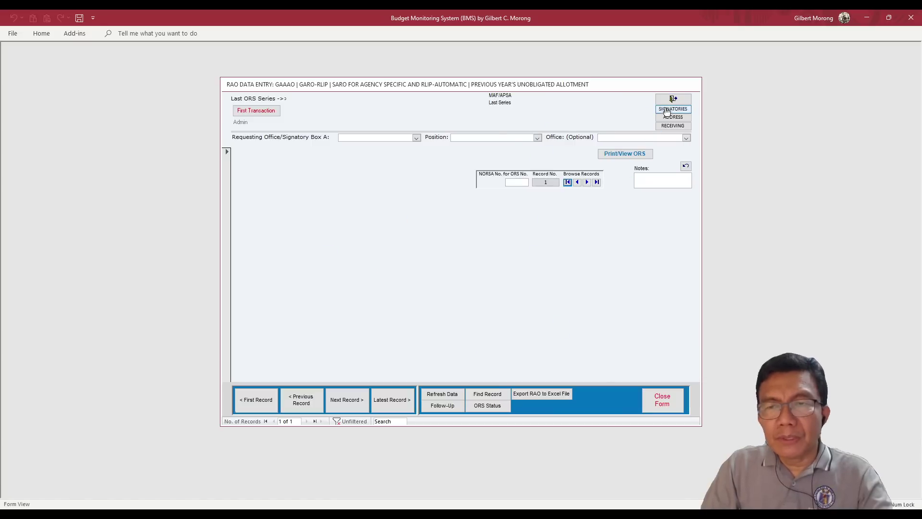
click(674, 99)
click(333, 343)
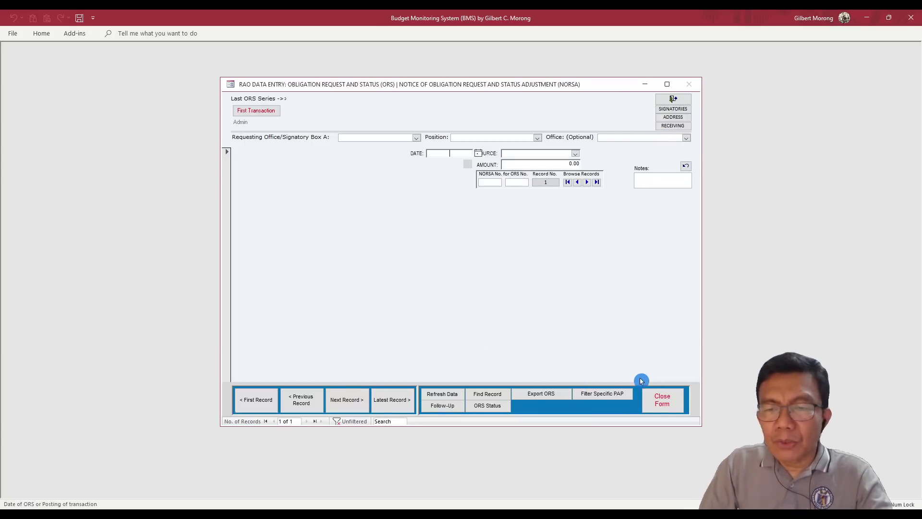
click(663, 400)
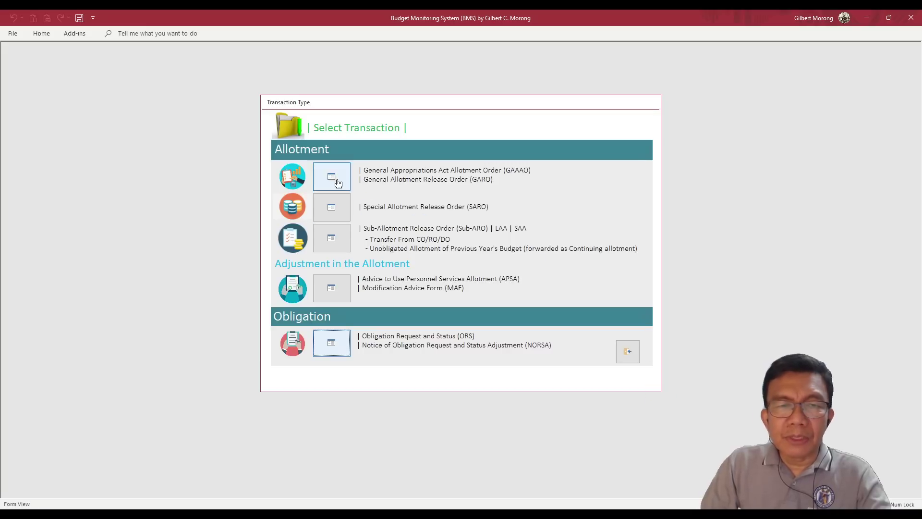
Step: Recheck the allotment and obligation transaction types in the Registry of Allotment and Obligation, and return to the main menu
click(435, 171)
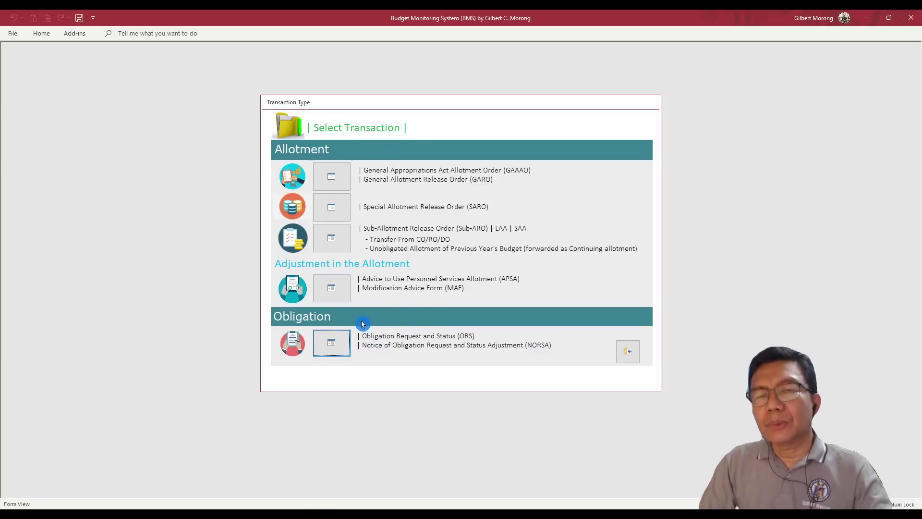
click(628, 351)
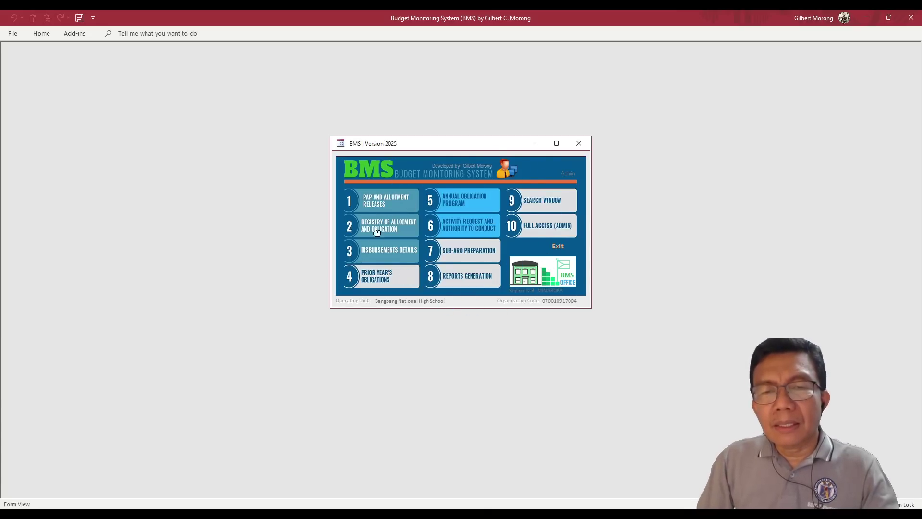
click(487, 188)
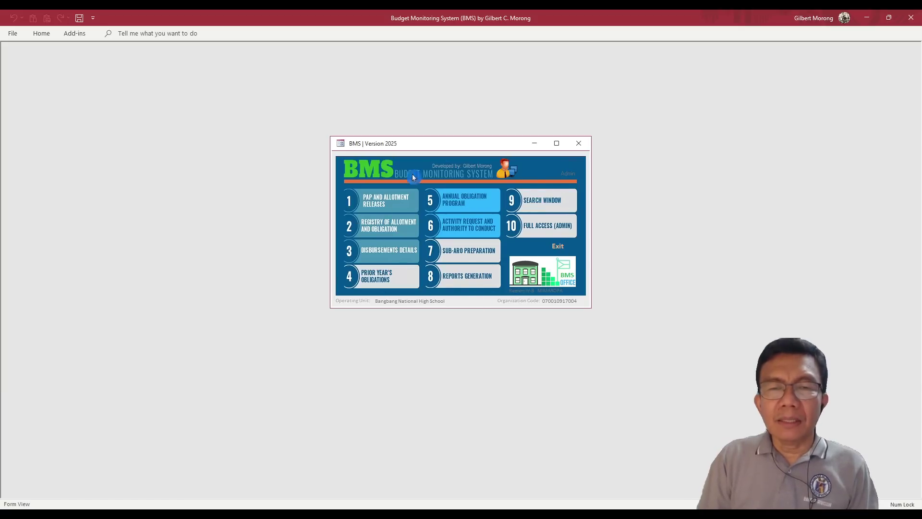
click(379, 231)
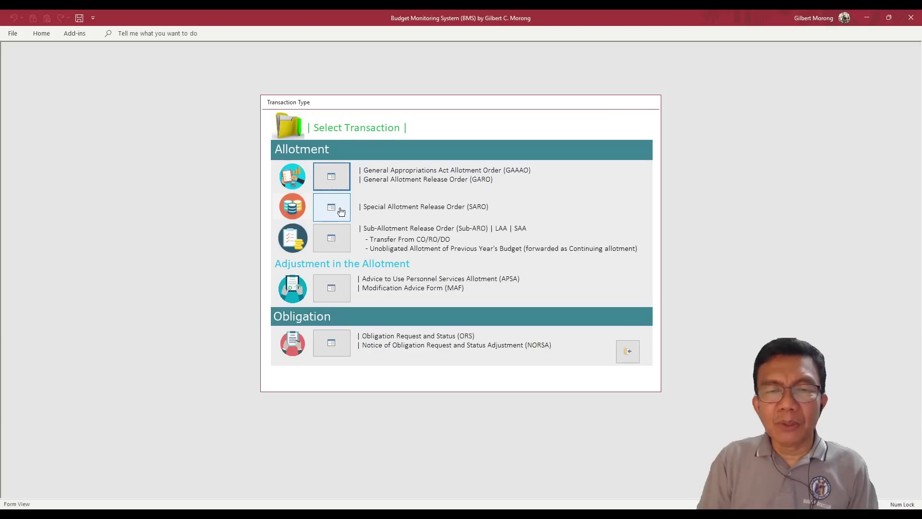
click(628, 351)
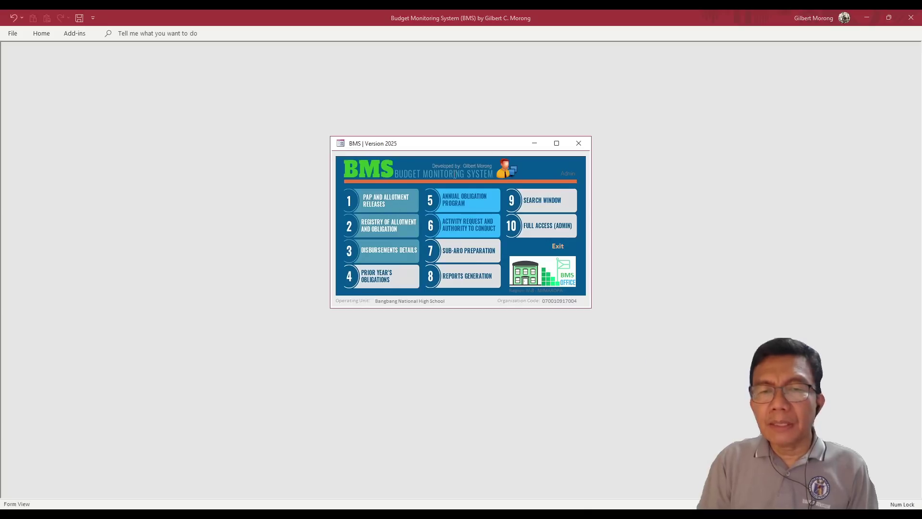